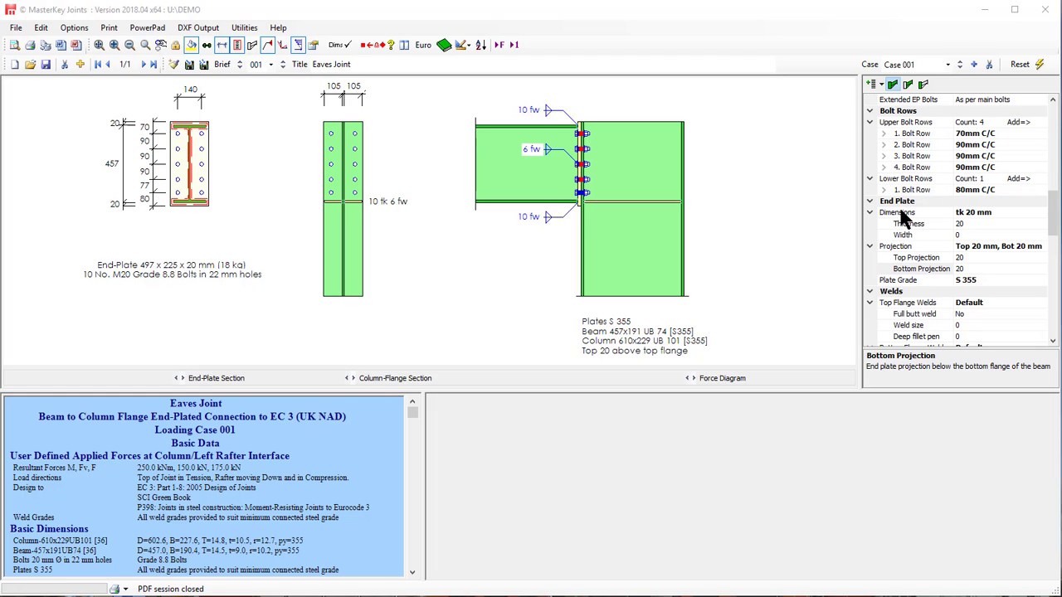
# - Set the end plate Top Projection to 100 mm, enlarging the plate to 577 x 225 x 20 mm
pyautogui.click(913, 260)
pyautogui.write('100')
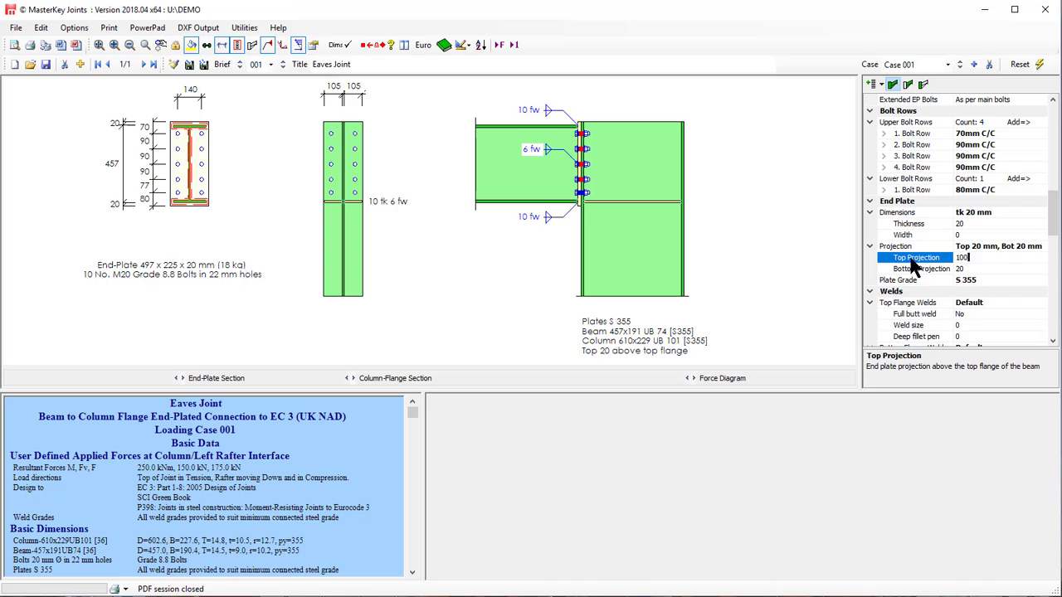
pyautogui.press('Return')
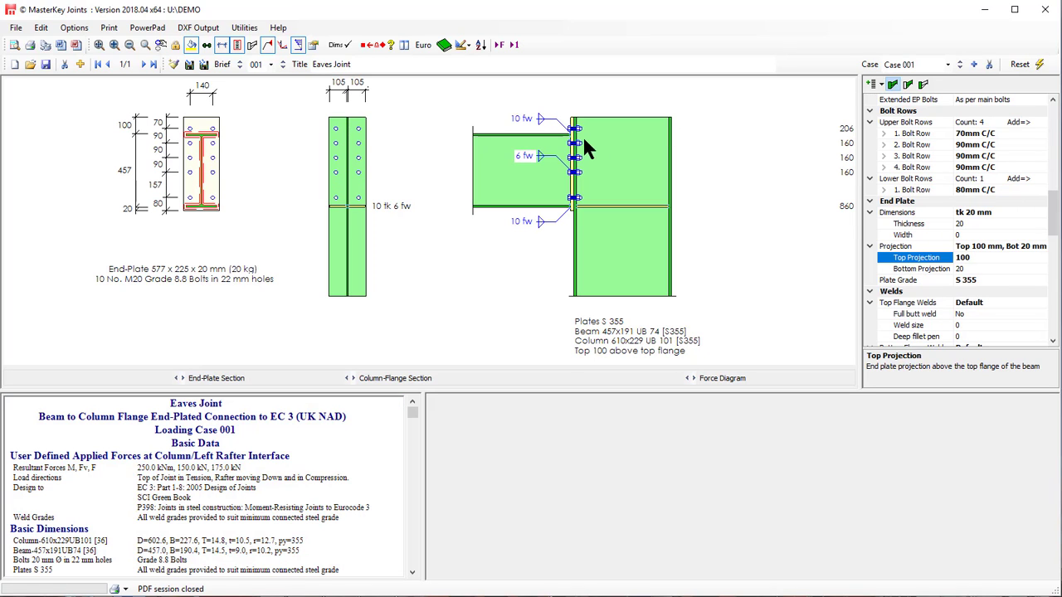
# - Respace the upper bolt rows to 50 mm for row 1 and 110 mm C/C for row 2
pyautogui.click(962, 134)
pyautogui.press('BackSpace')
pyautogui.write('5')
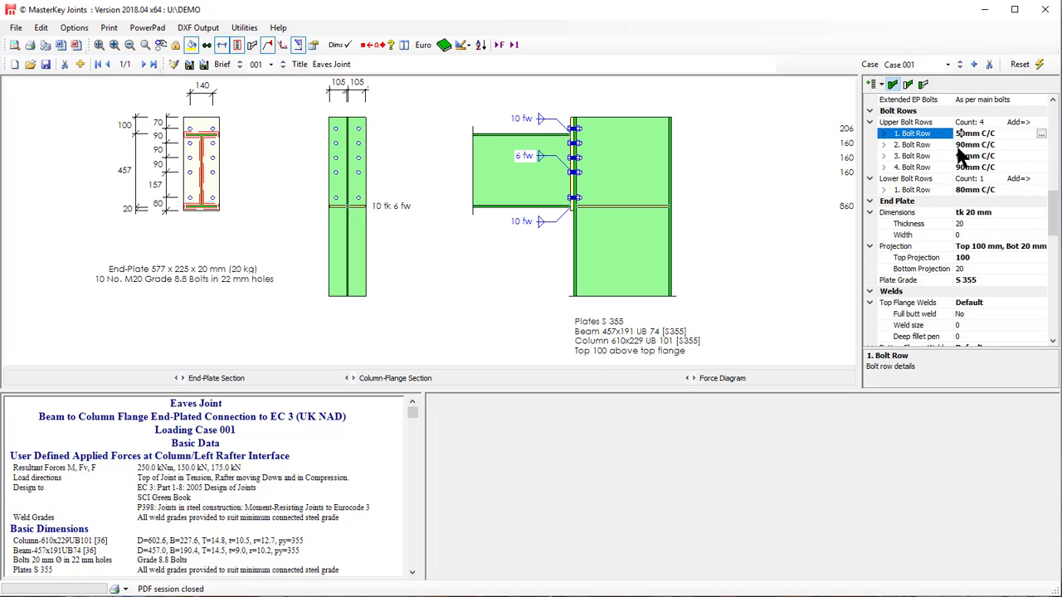
pyautogui.click(921, 145)
pyautogui.write('10')
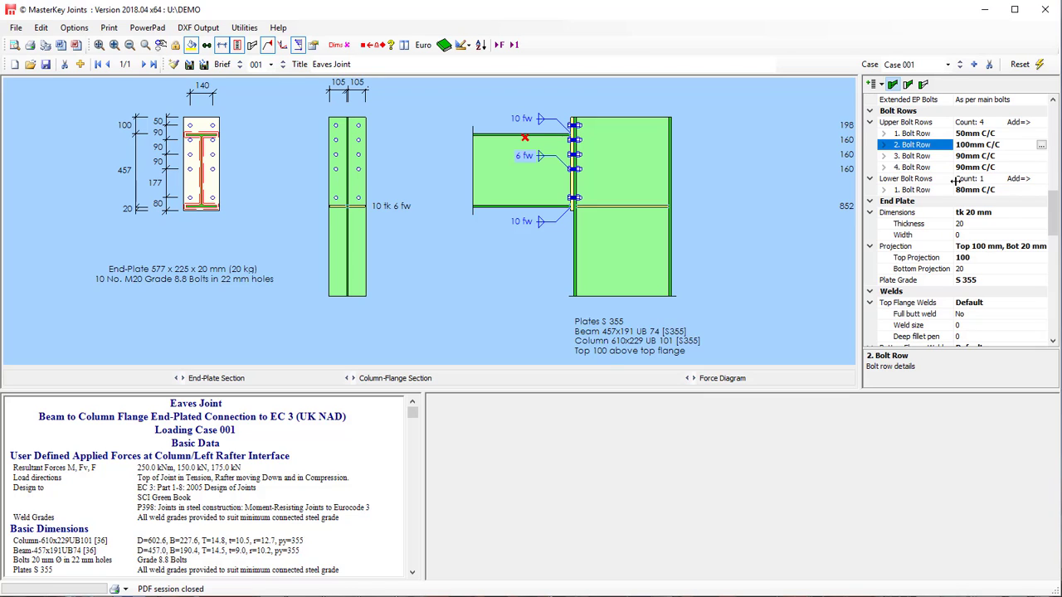
pyautogui.press('Return')
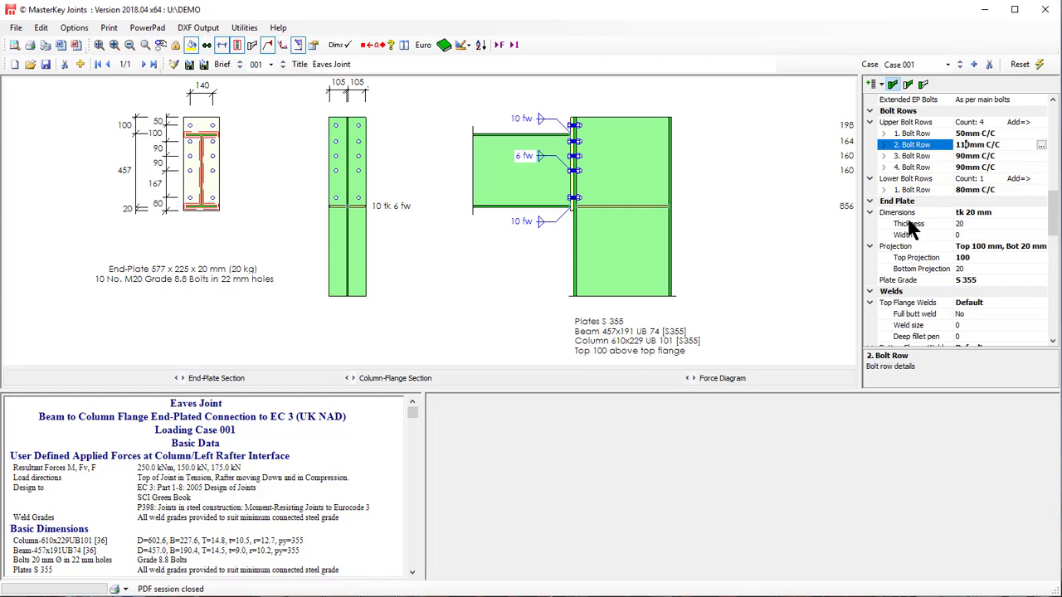
# - Set the end plate Bottom Projection to 100 mm
pyautogui.click(903, 269)
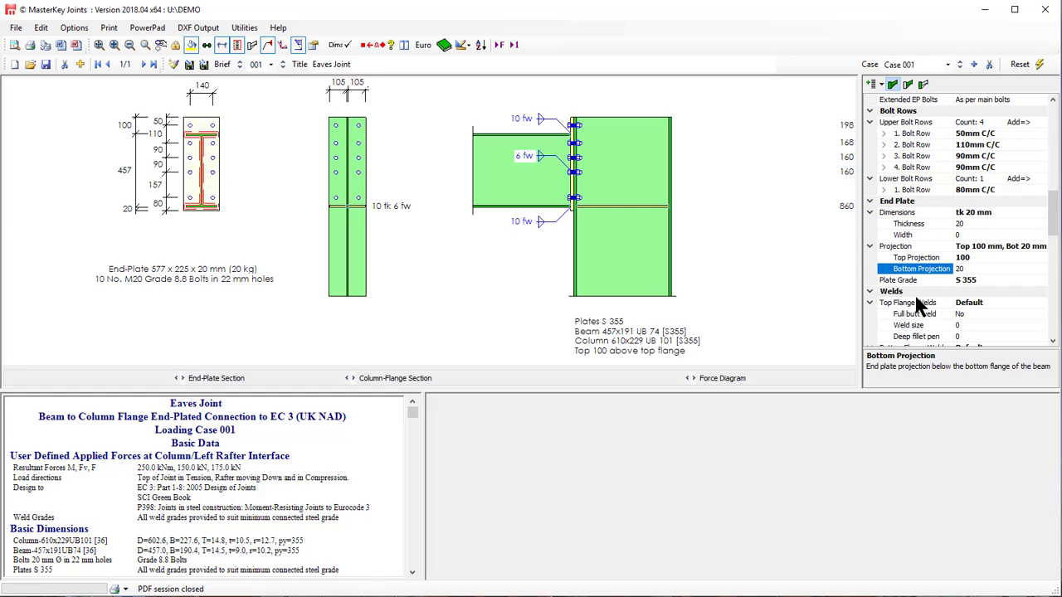
pyautogui.write('100')
pyautogui.press('Up')
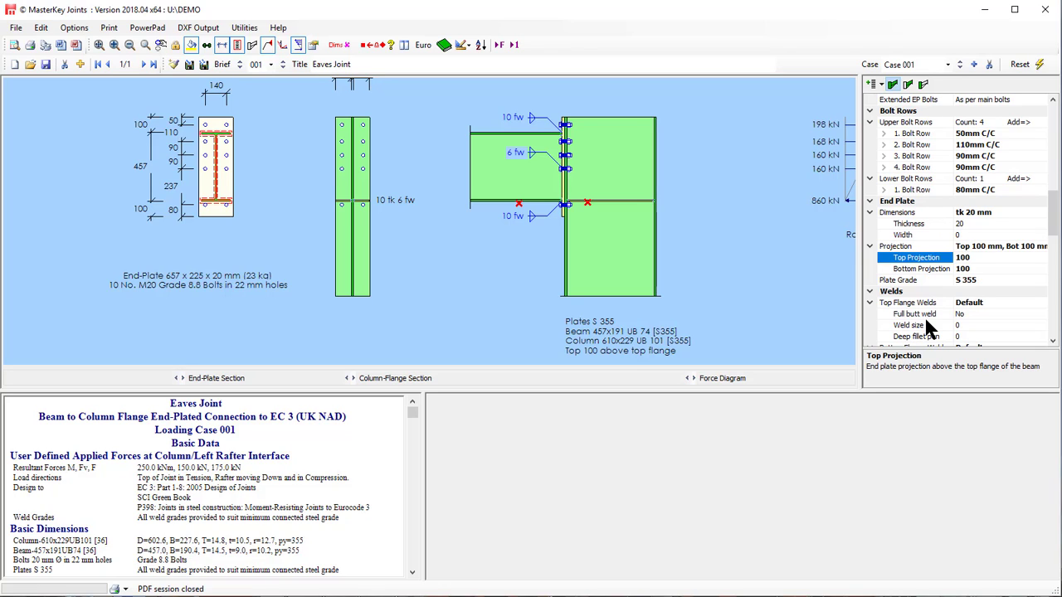
# - Set the lower bolt row 1 spacing to 50 mm C/C
pyautogui.click(914, 192)
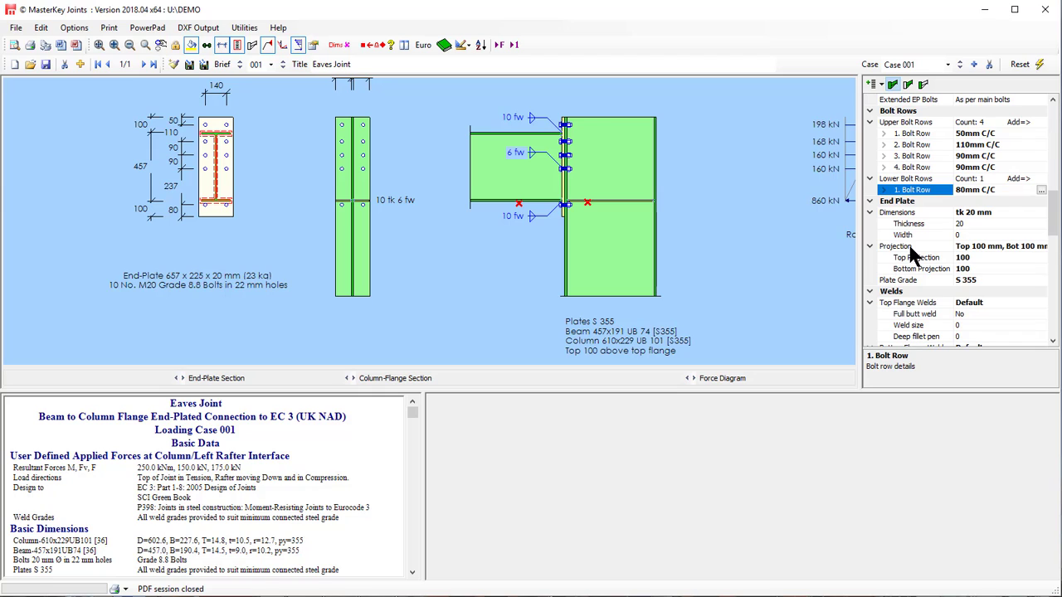
pyautogui.write('50')
pyautogui.press('Return')
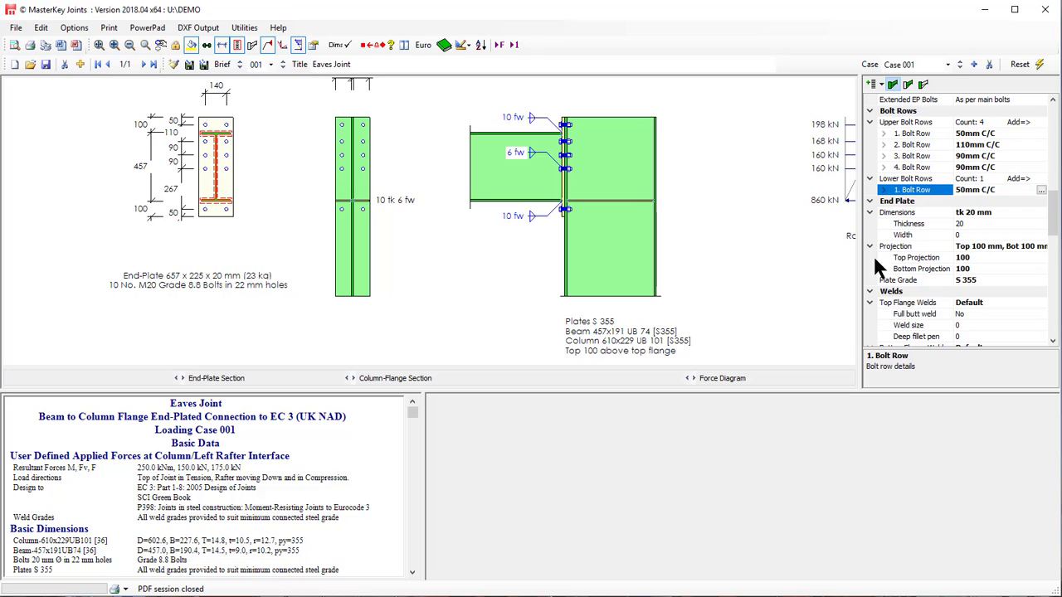
# - Set the Gusset Stiffeners Beam Length to 200 mm
pyautogui.scroll(-6, 914, 290)
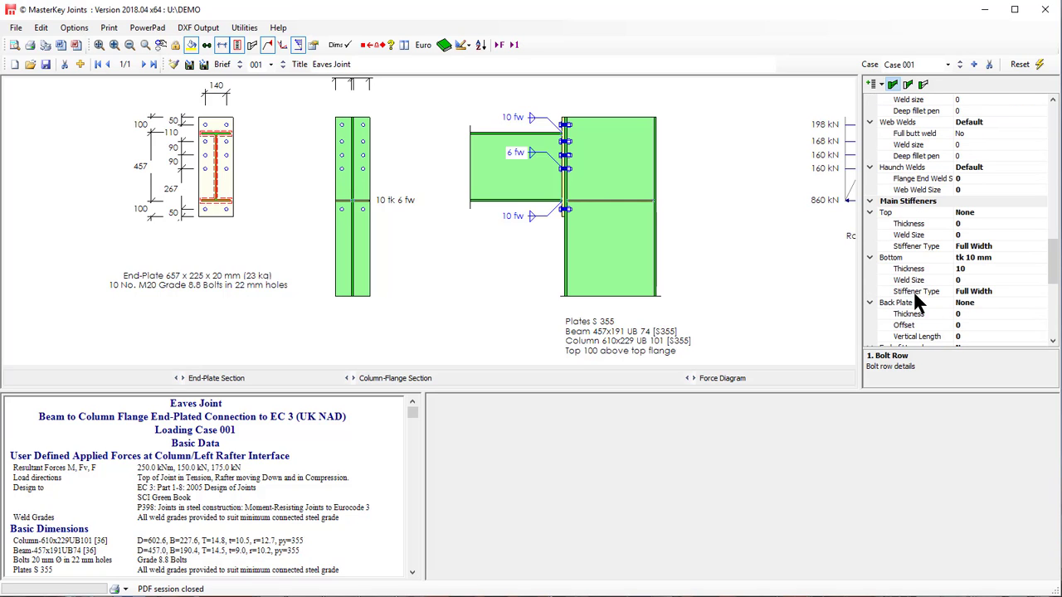
pyautogui.scroll(-6, 913, 303)
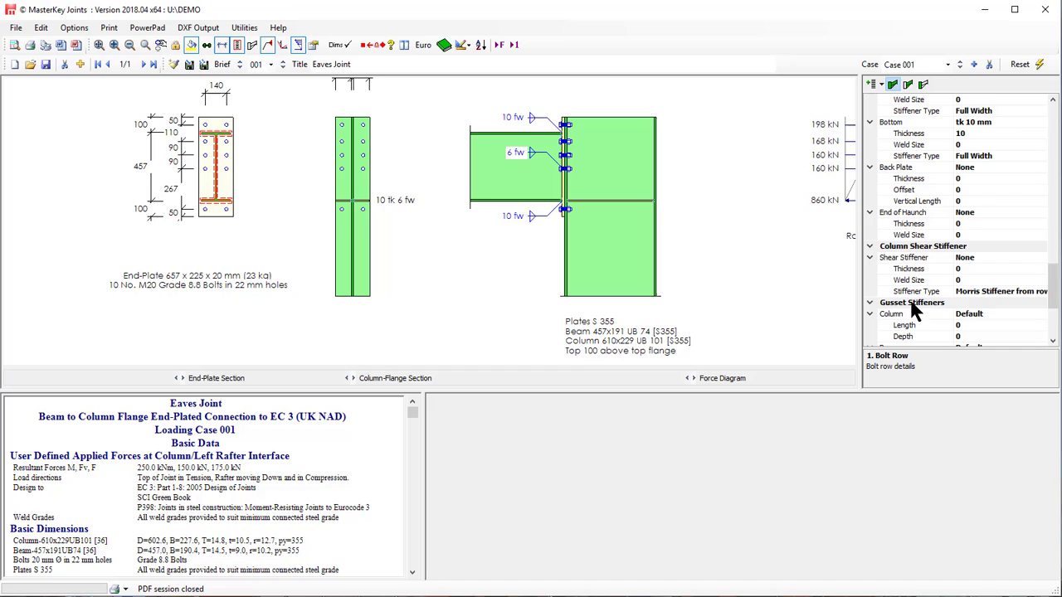
pyautogui.scroll(2, 900, 218)
pyautogui.scroll(-6, 914, 270)
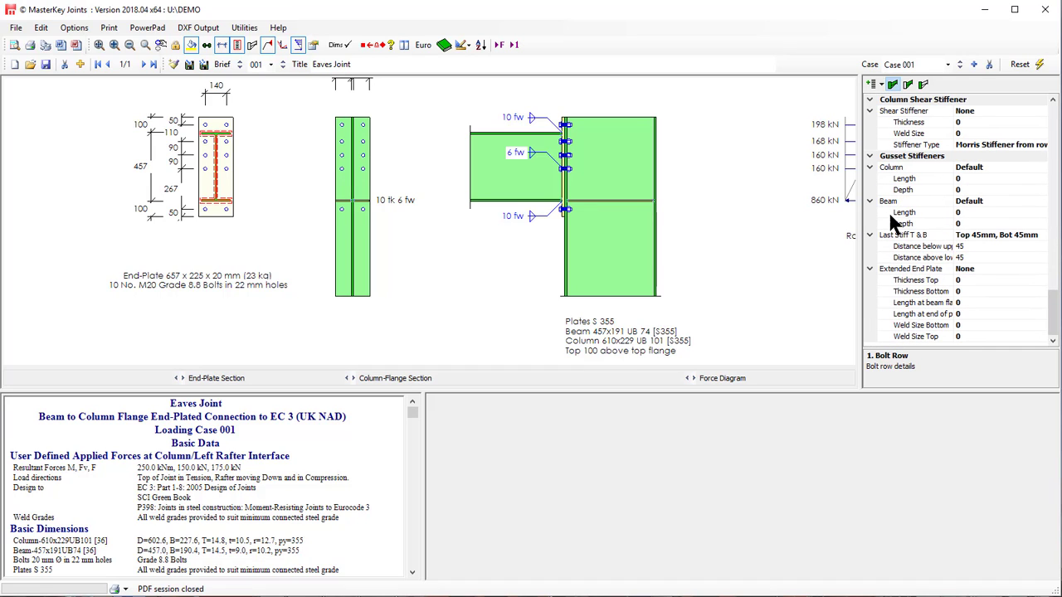
pyautogui.click(912, 215)
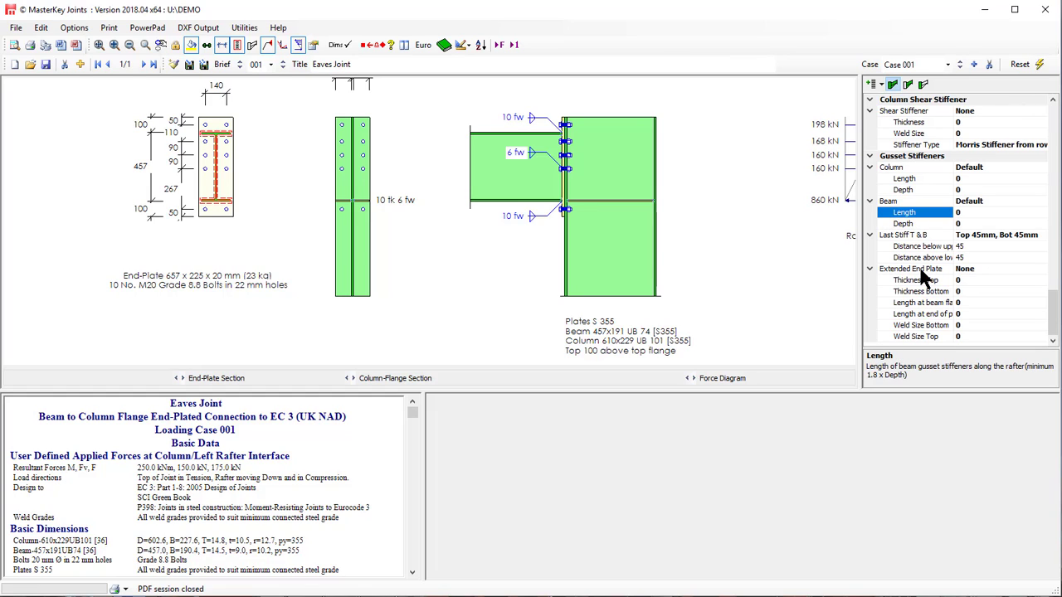
pyautogui.write('200')
pyautogui.press('Return')
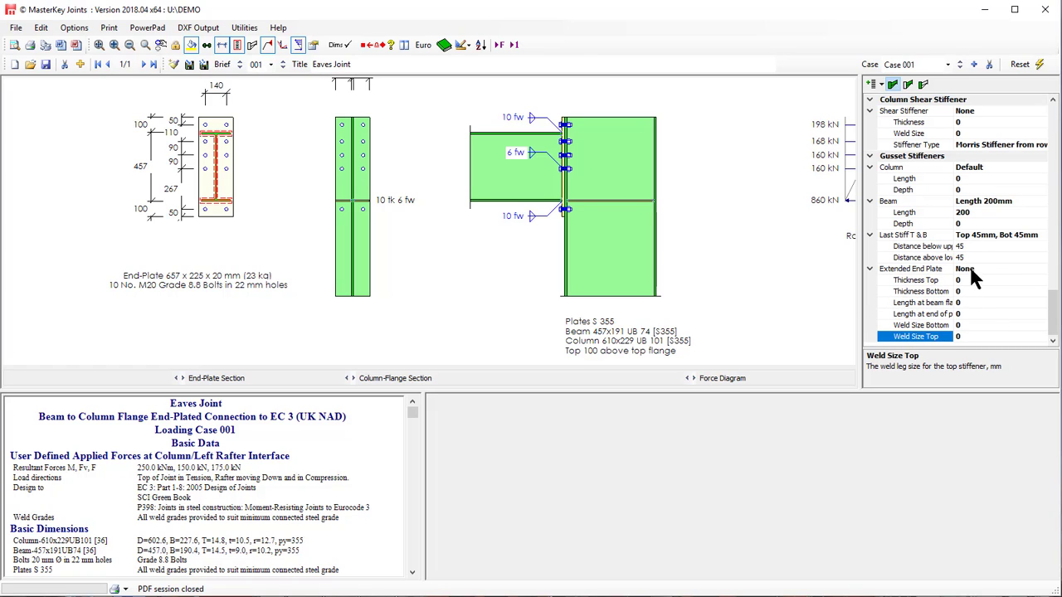
# - Set the Extended End Plate bottom stiffener thickness to 15 mm
pyautogui.click(920, 292)
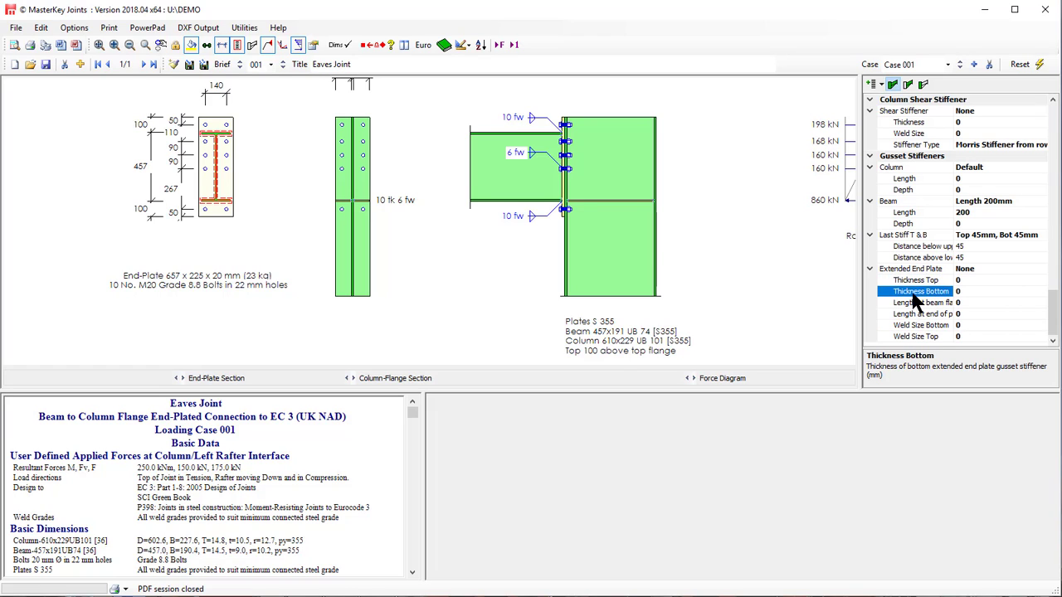
pyautogui.write('15')
pyautogui.press('Return')
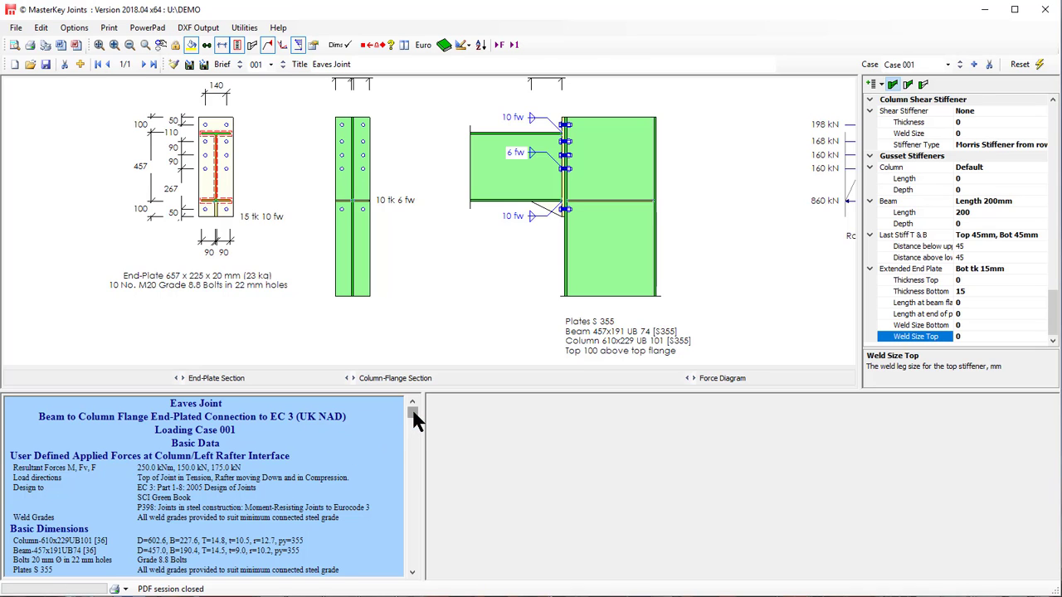
pyautogui.moveTo(412, 419); pyautogui.dragTo(415, 433)
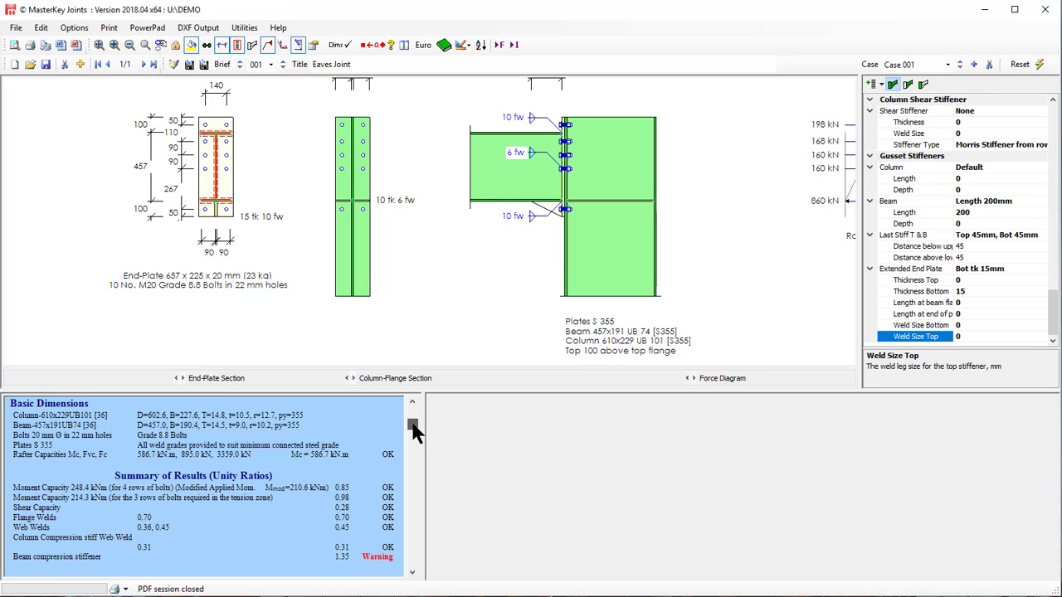
pyautogui.scroll(-3, 412, 430)
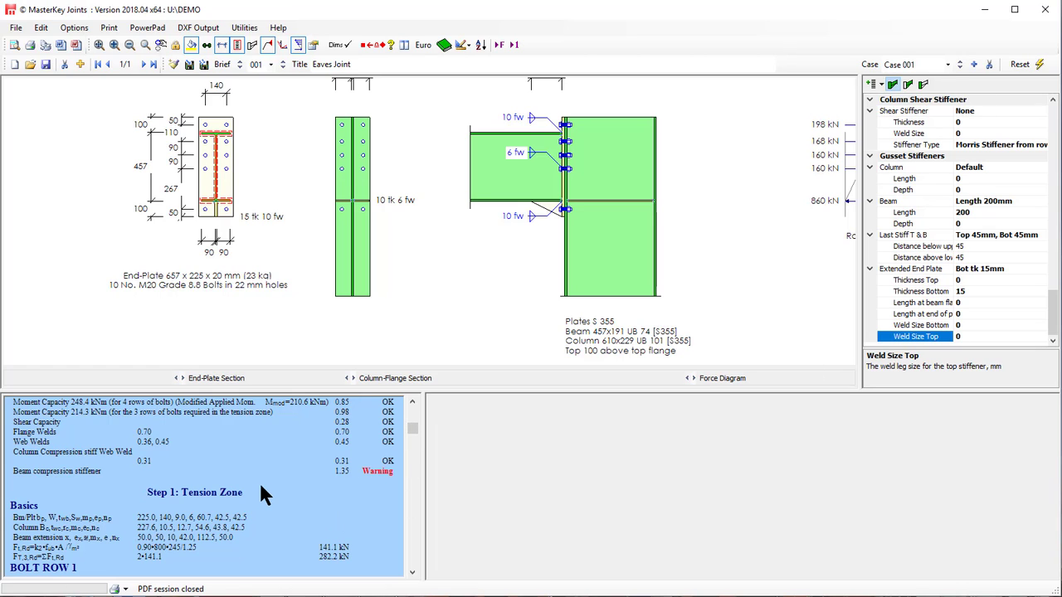
pyautogui.click(53, 469)
pyautogui.scroll(-8, 338, 506)
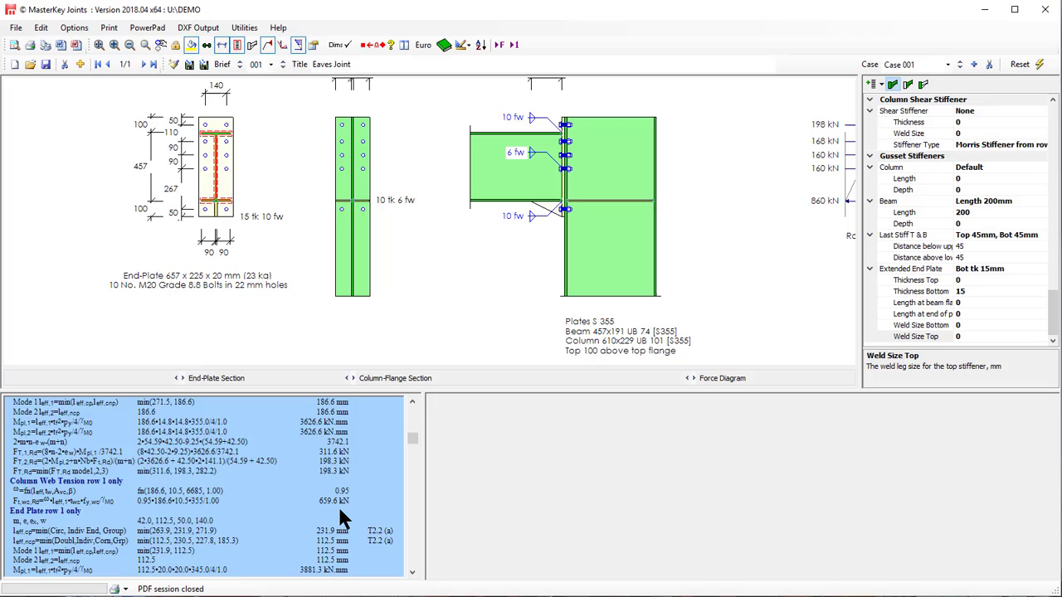
pyautogui.scroll(-10, 338, 505)
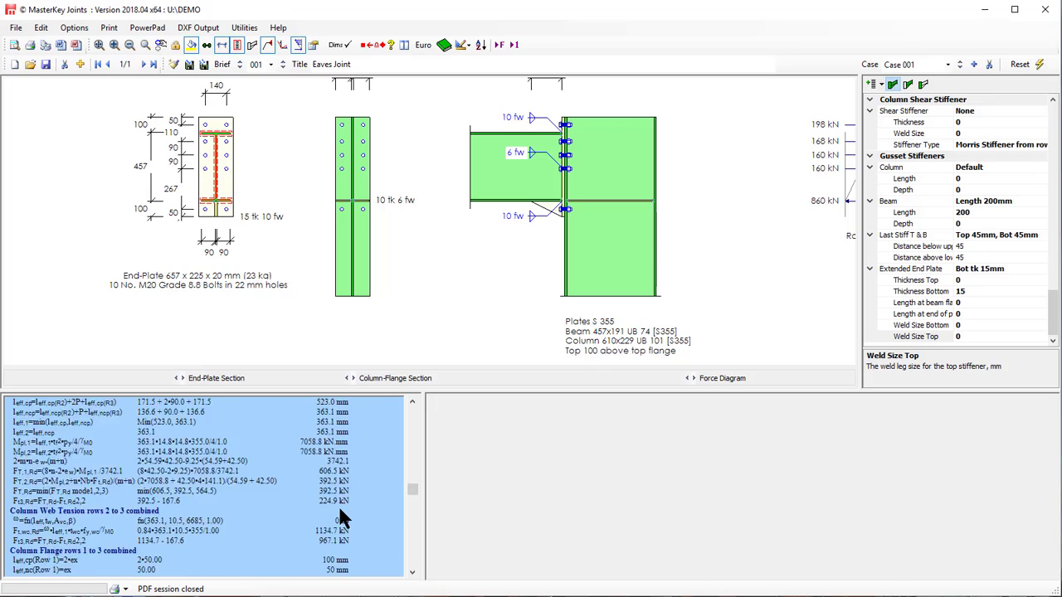
pyautogui.scroll(-10, 339, 506)
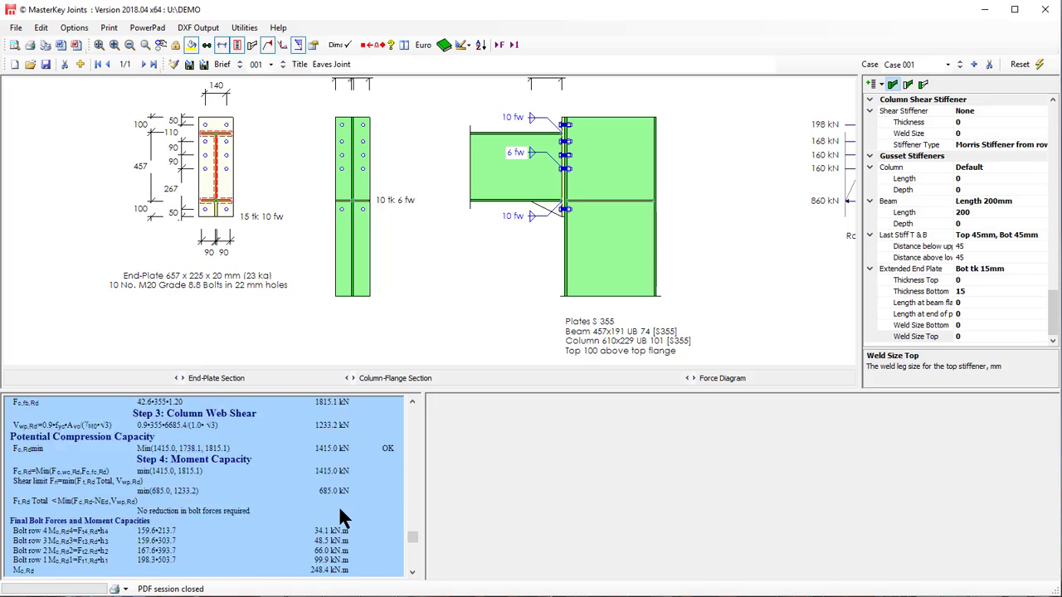
pyautogui.scroll(-10, 338, 505)
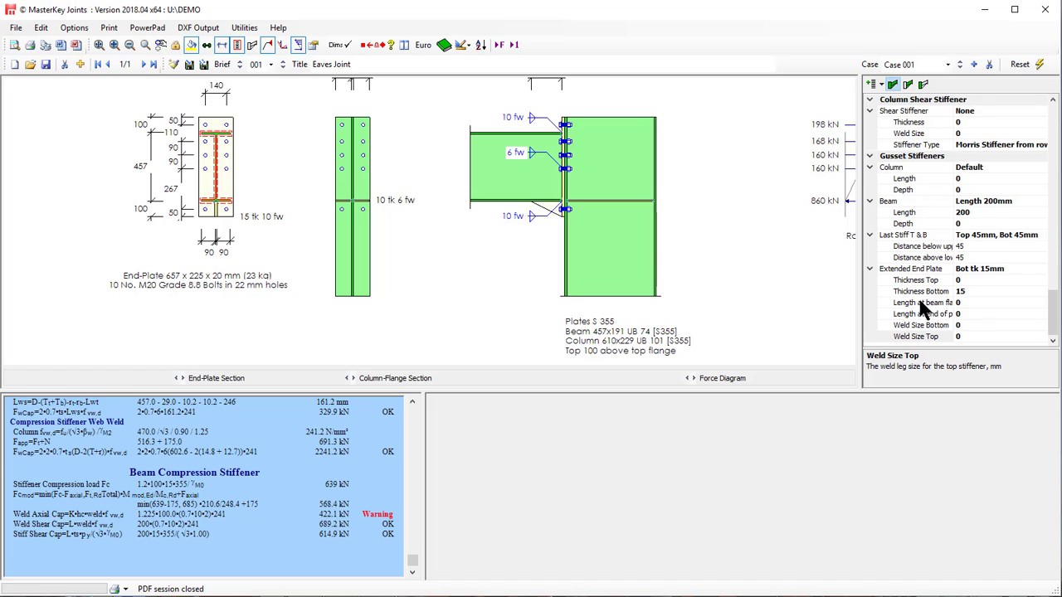
# - Raise the bottom stiffener Weld Size from 10 to 12 to 15 mm until the weld check passes
pyautogui.click(931, 326)
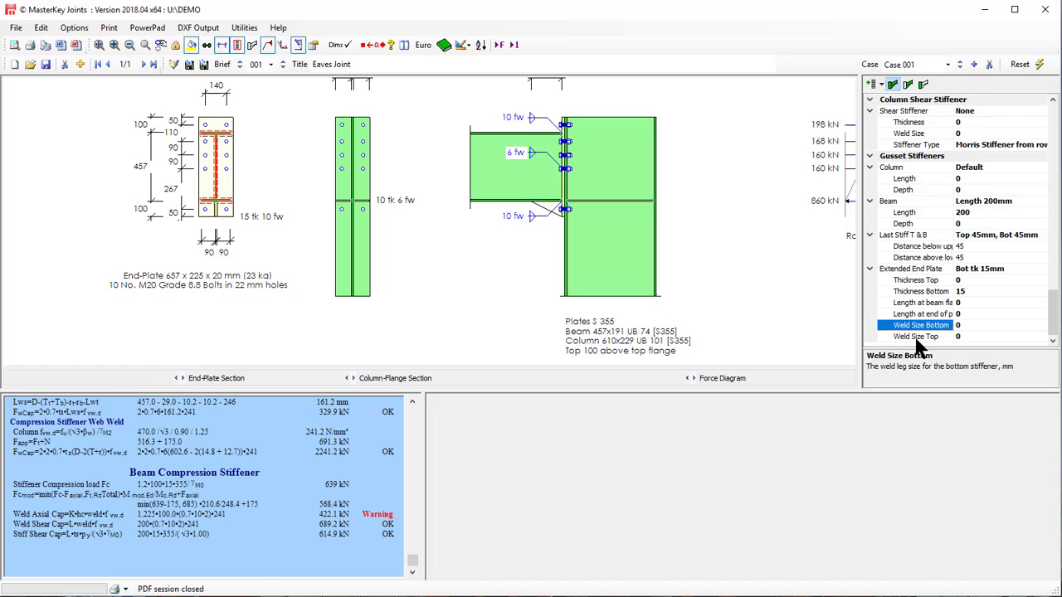
pyautogui.write('10')
pyautogui.press('Down')
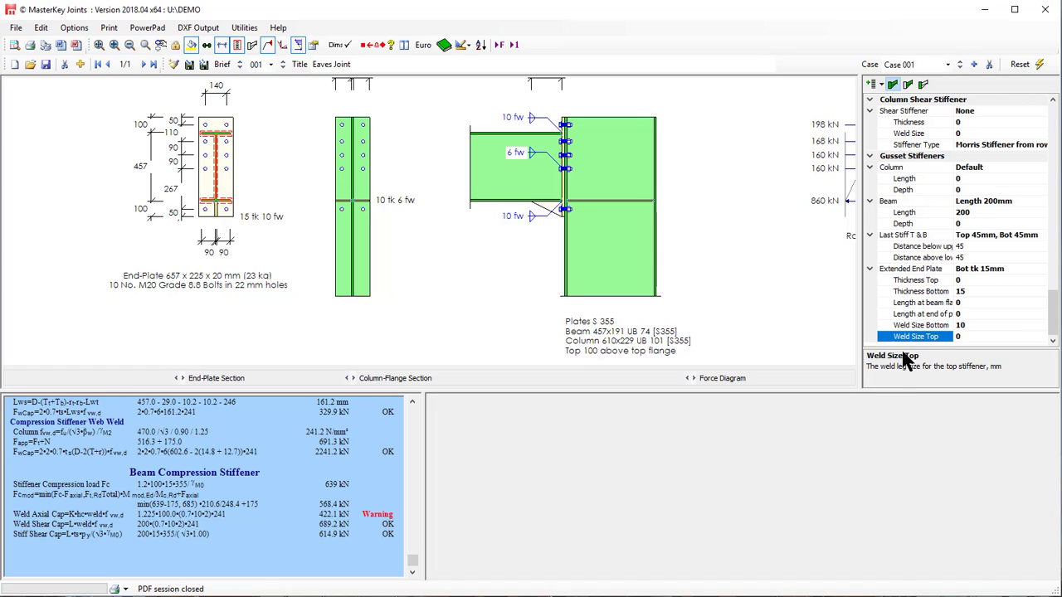
pyautogui.click(322, 523)
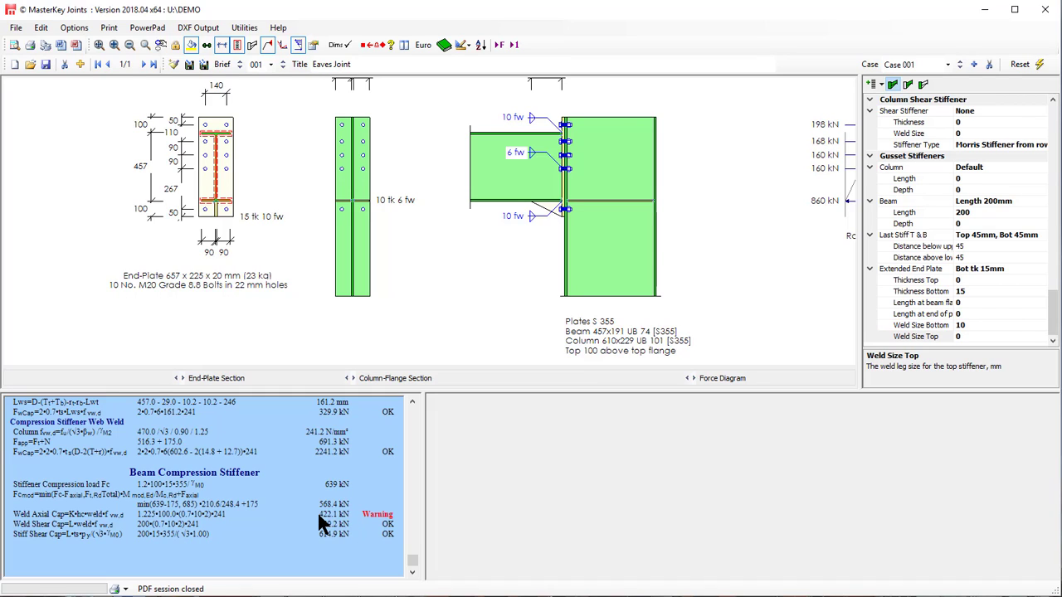
pyautogui.click(924, 325)
pyautogui.write('12')
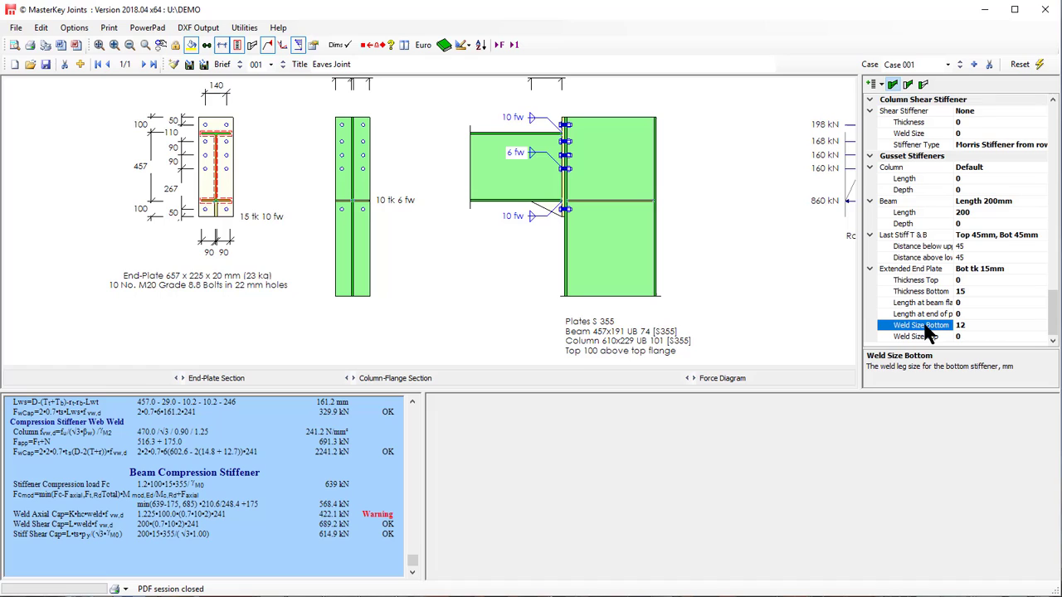
pyautogui.press('Return')
pyautogui.write('15')
pyautogui.press('Return')
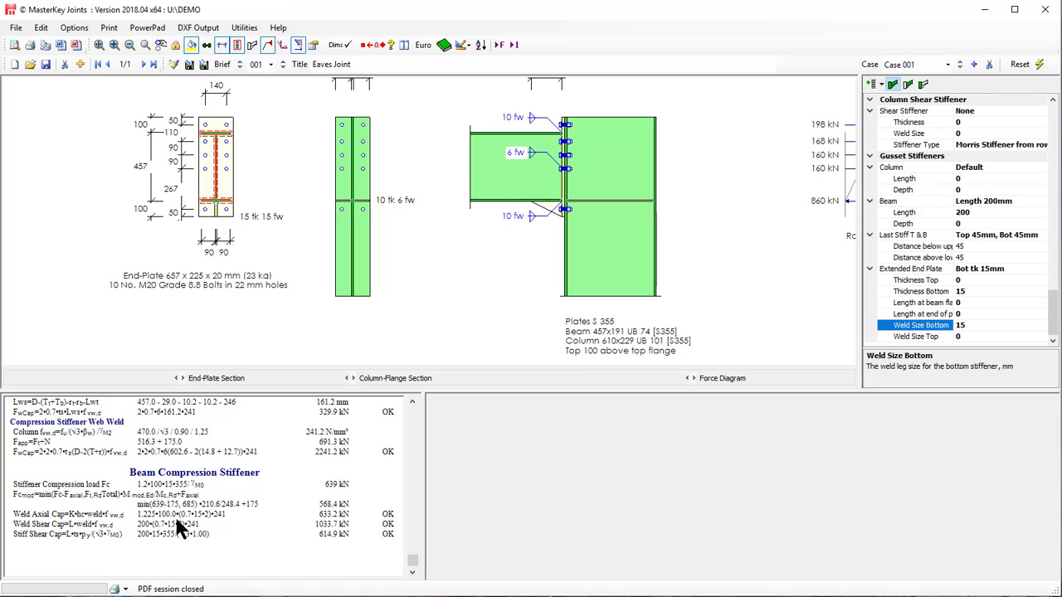
pyautogui.scroll(8, 189, 509)
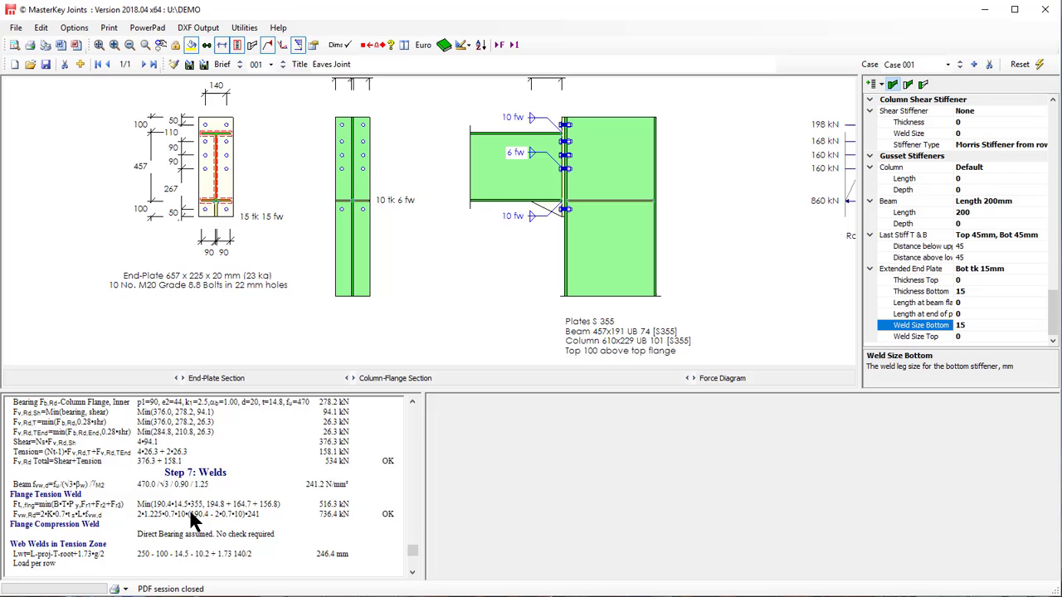
pyautogui.scroll(10, 191, 519)
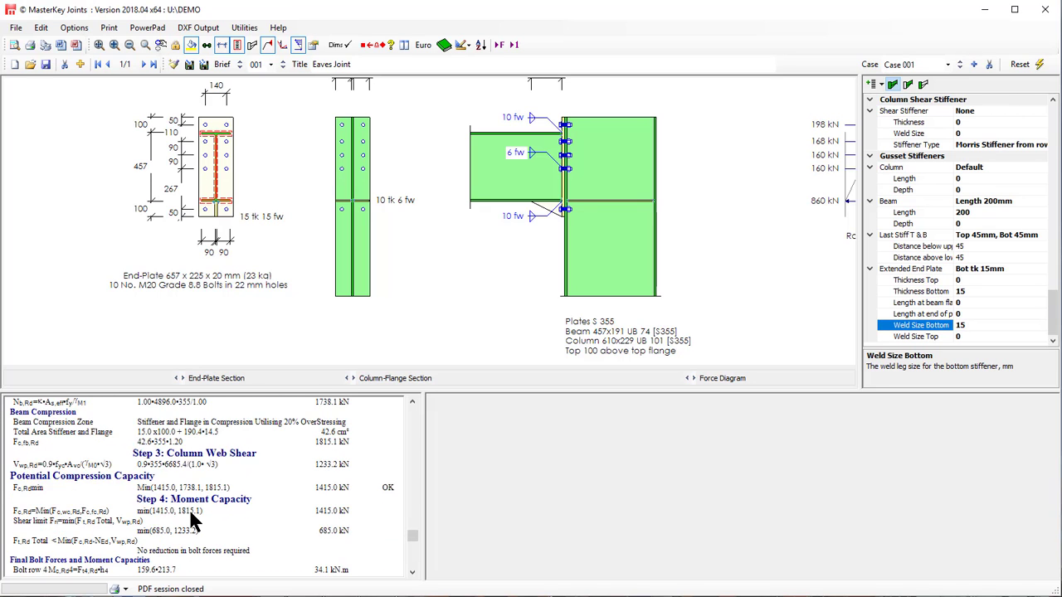
pyautogui.scroll(10, 191, 518)
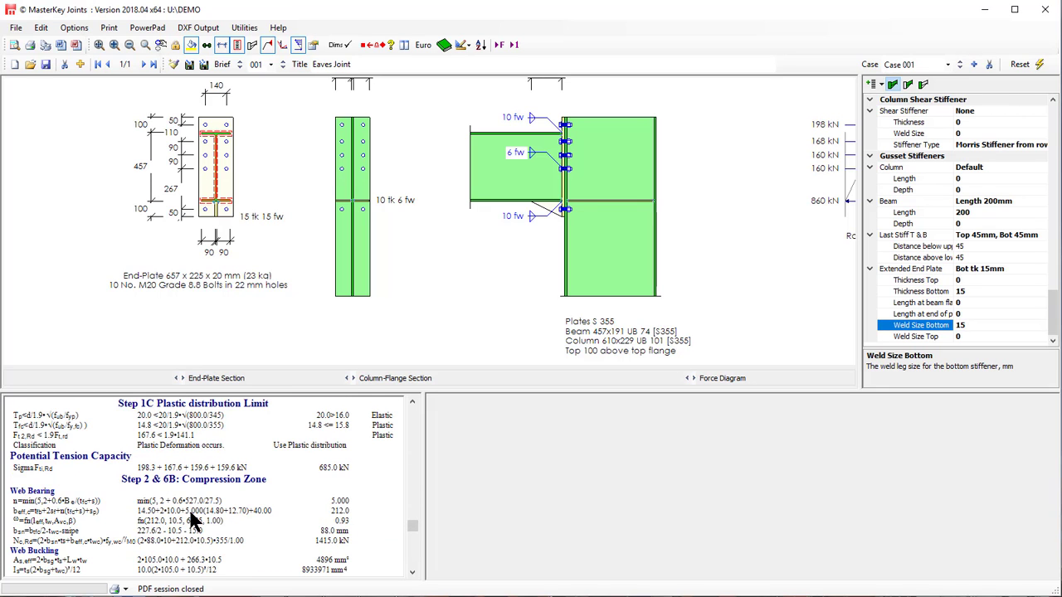
pyautogui.scroll(3, 191, 518)
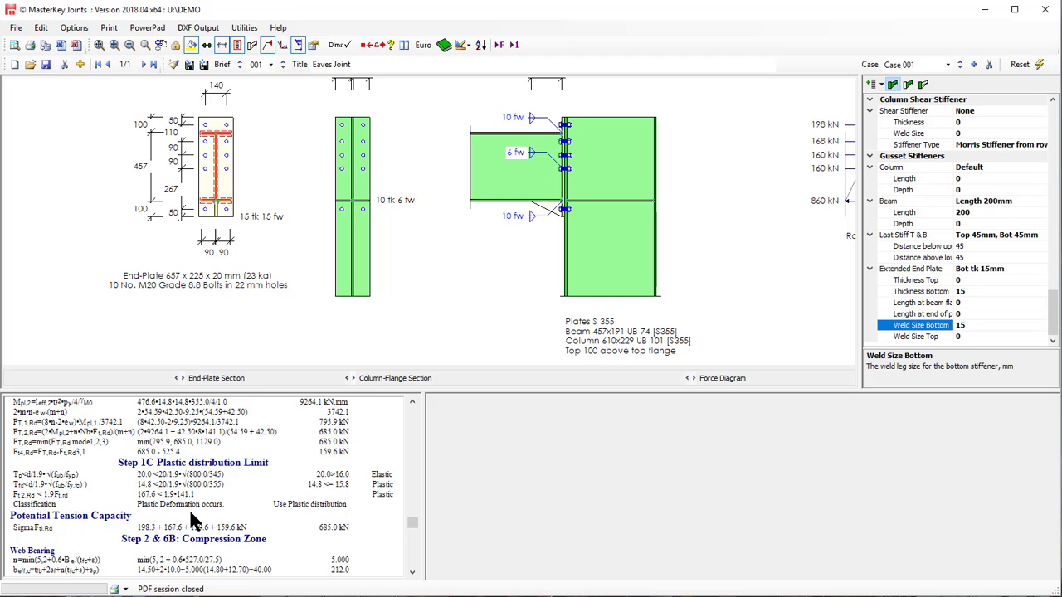
pyautogui.scroll(3, 191, 518)
pyautogui.scroll(-6, 190, 517)
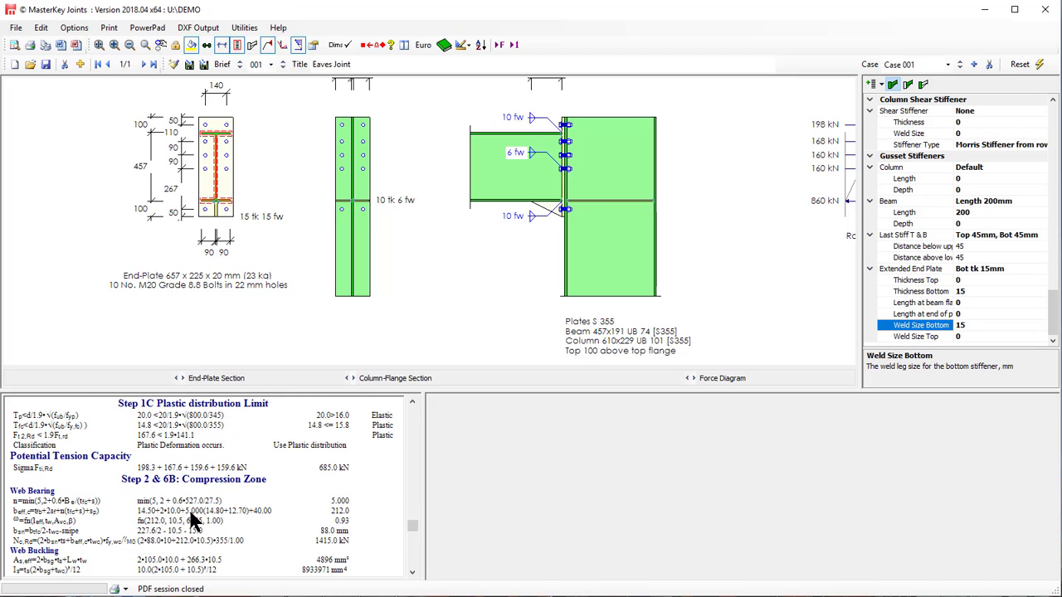
pyautogui.scroll(-7, 191, 519)
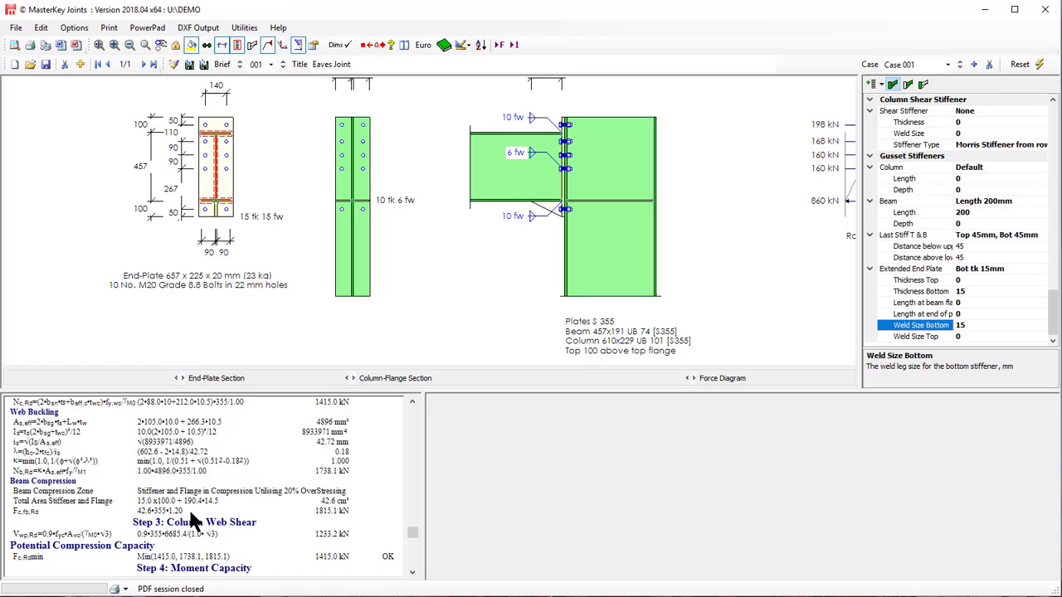
pyautogui.scroll(2, 47, 498)
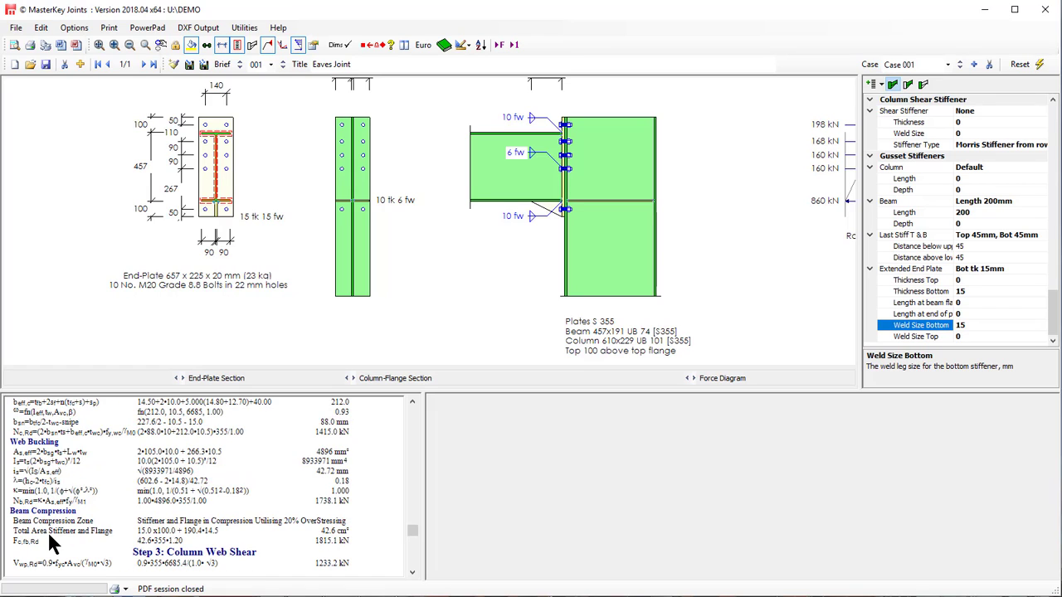